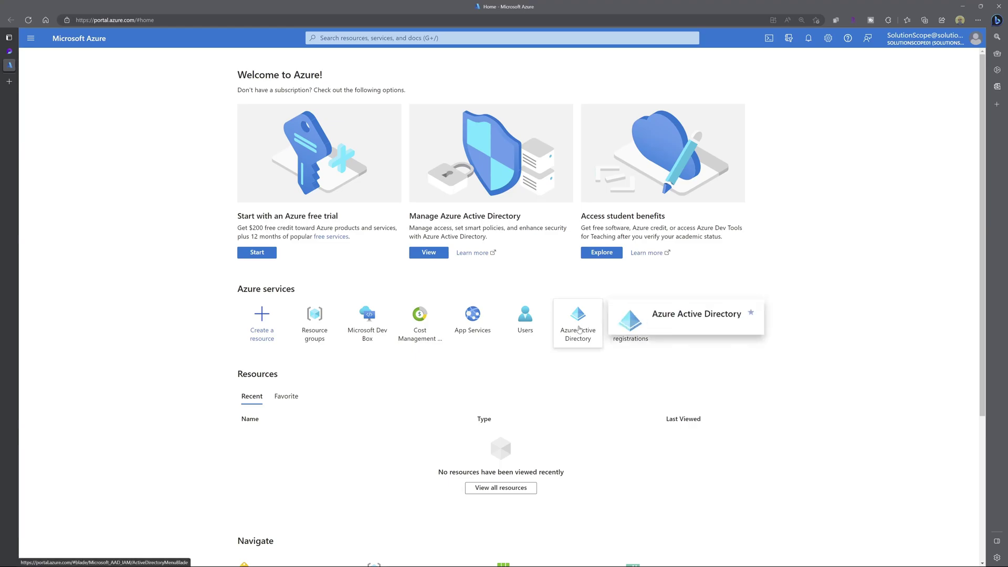
Step: Start a new Azure AD security group named 'Microsoft Loop Preview Group'
left_click(580, 329)
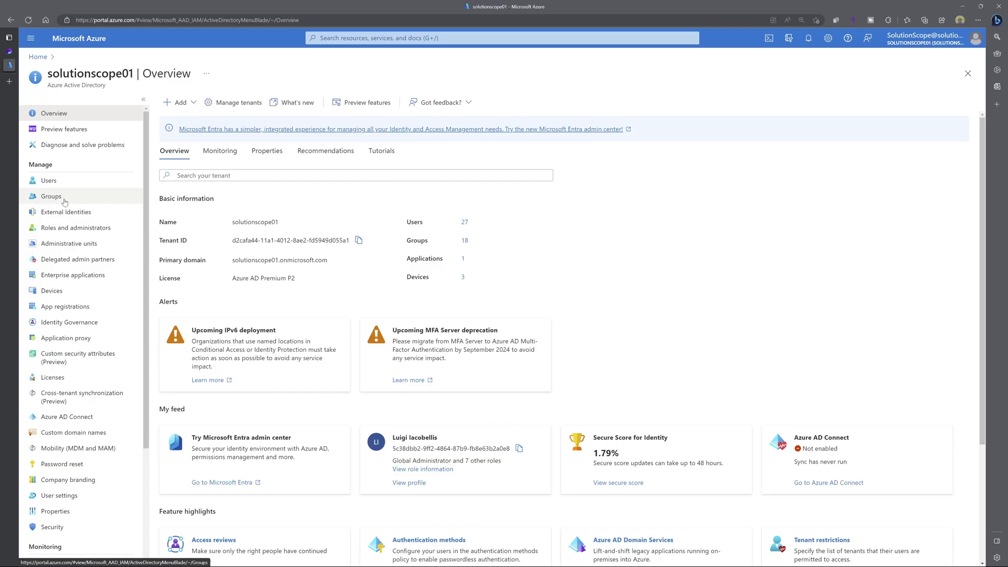
left_click(64, 200)
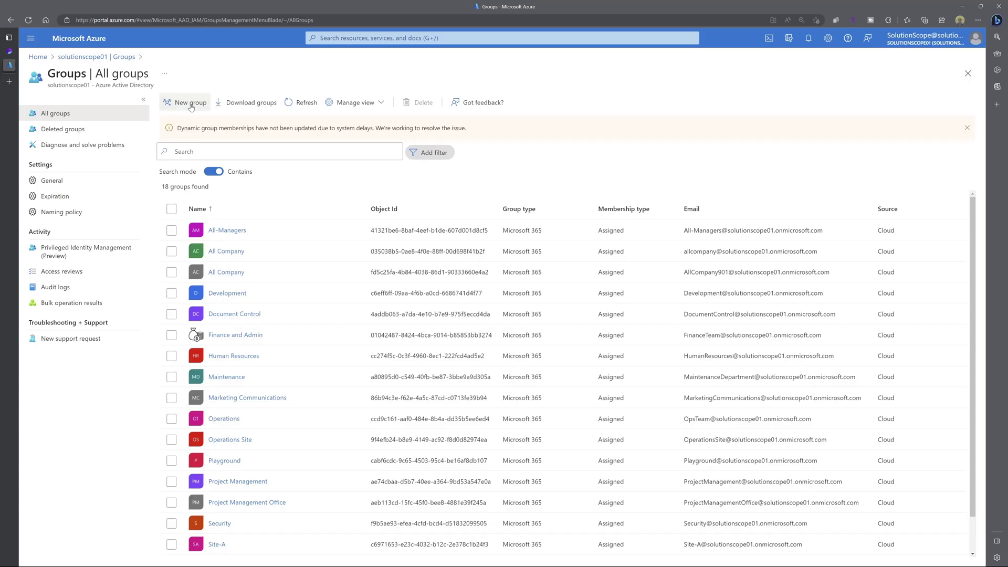
left_click(190, 102)
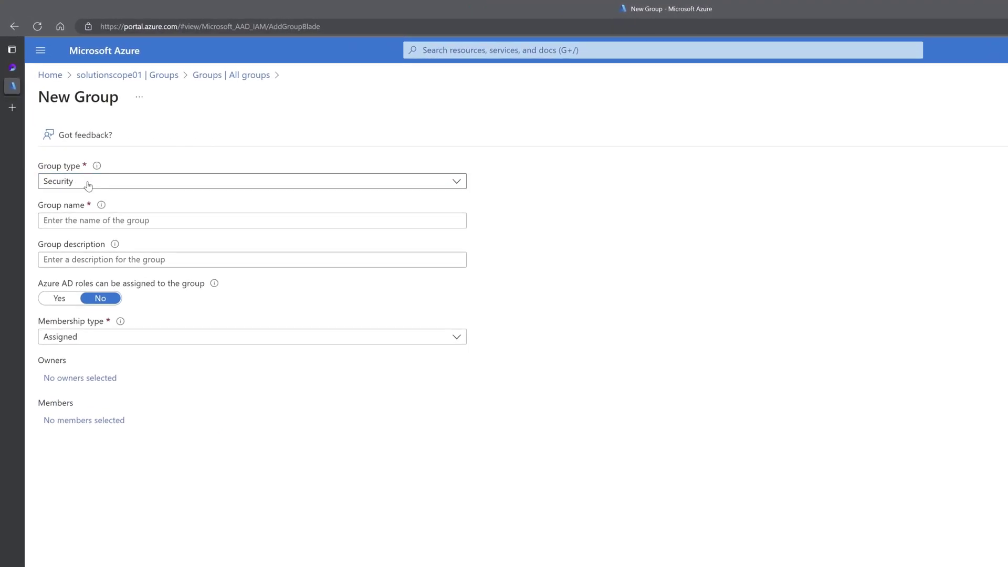
left_click(94, 221)
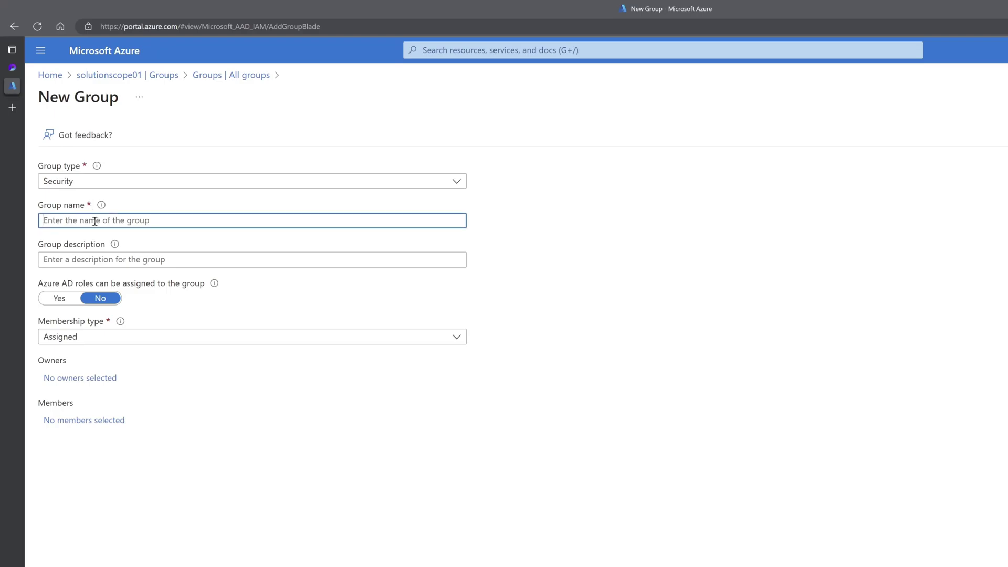
type("Microsoft Loop Preview Group")
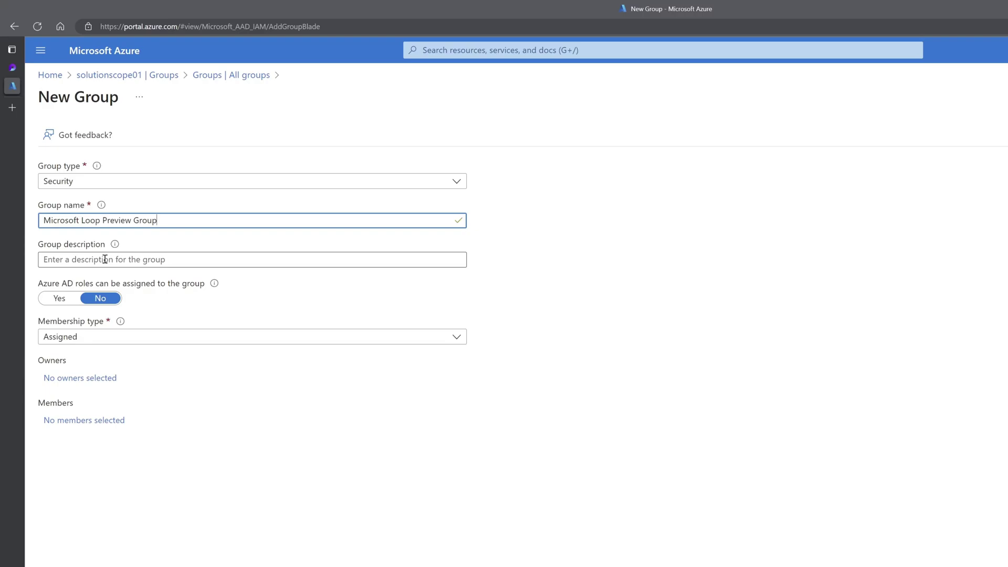
left_click(128, 345)
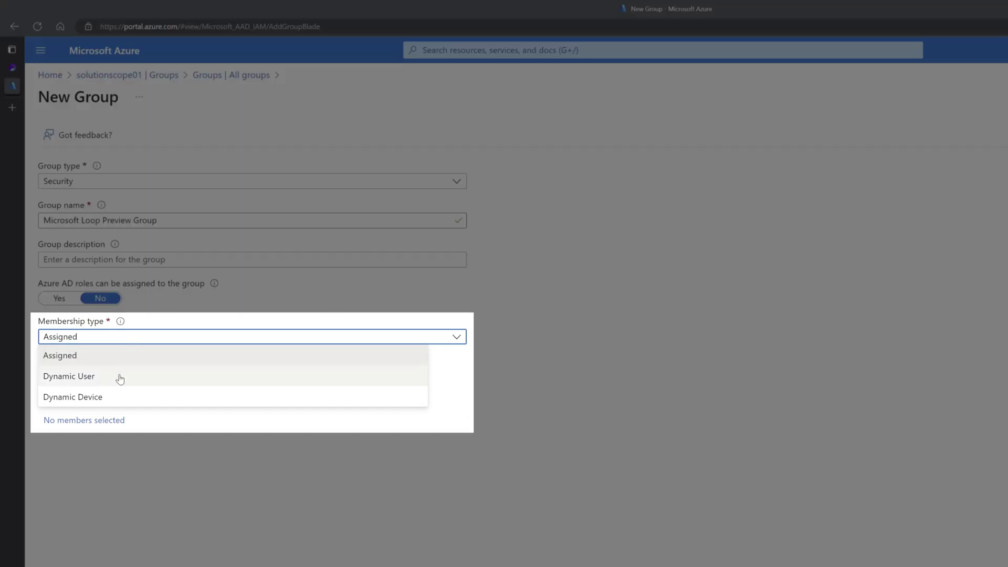
Step: Set the group's membership type to Dynamic User and begin adding a dynamic query
left_click(120, 377)
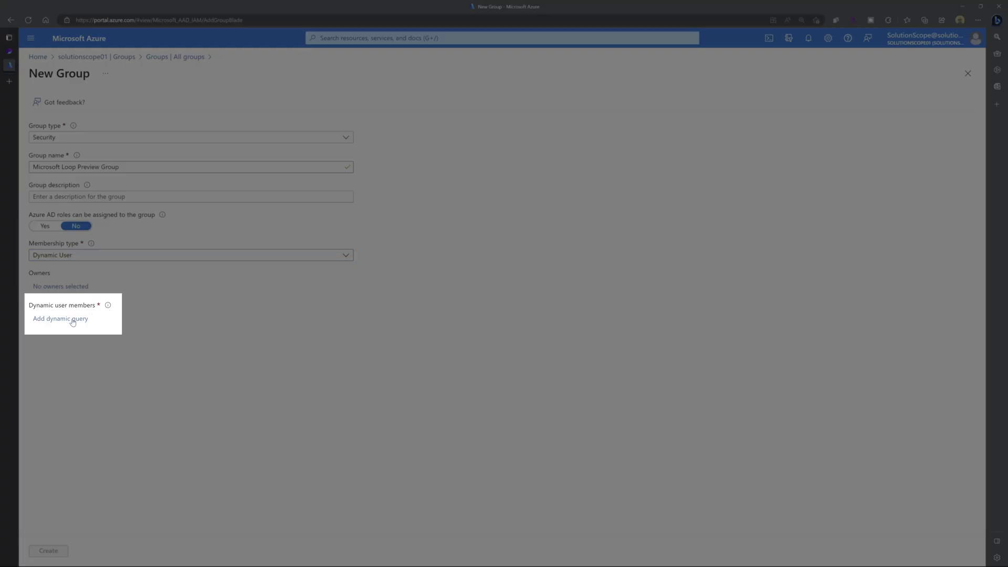
left_click(72, 320)
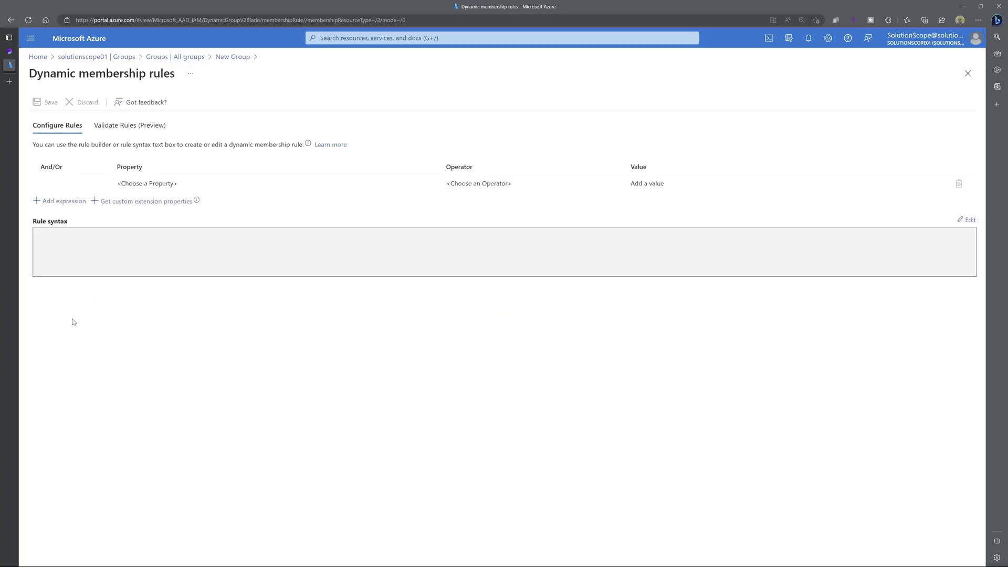
Step: Paste the rule 'user.objectId -ne null' into the rule syntax editor, apply it and save
left_click(968, 221)
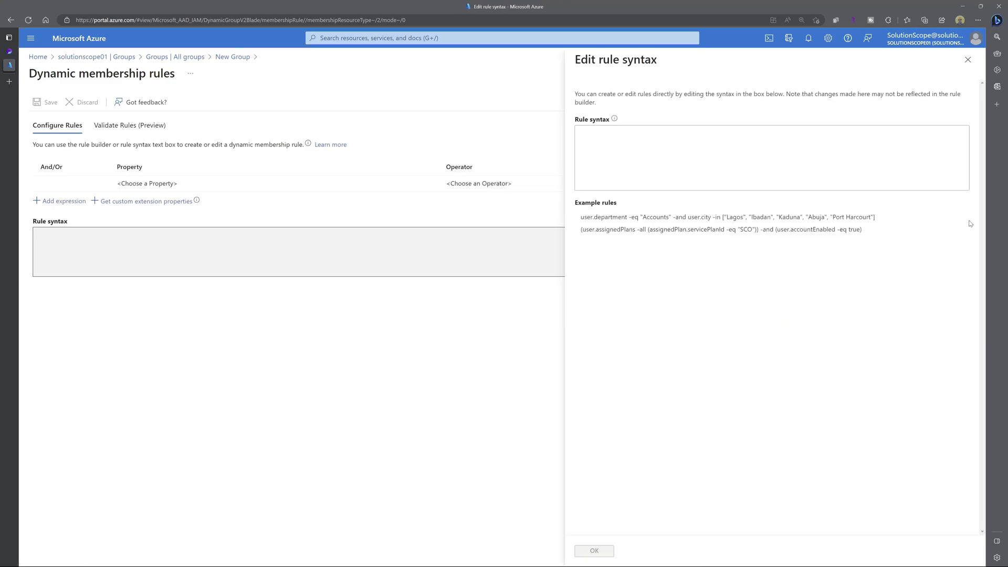
left_click(677, 144)
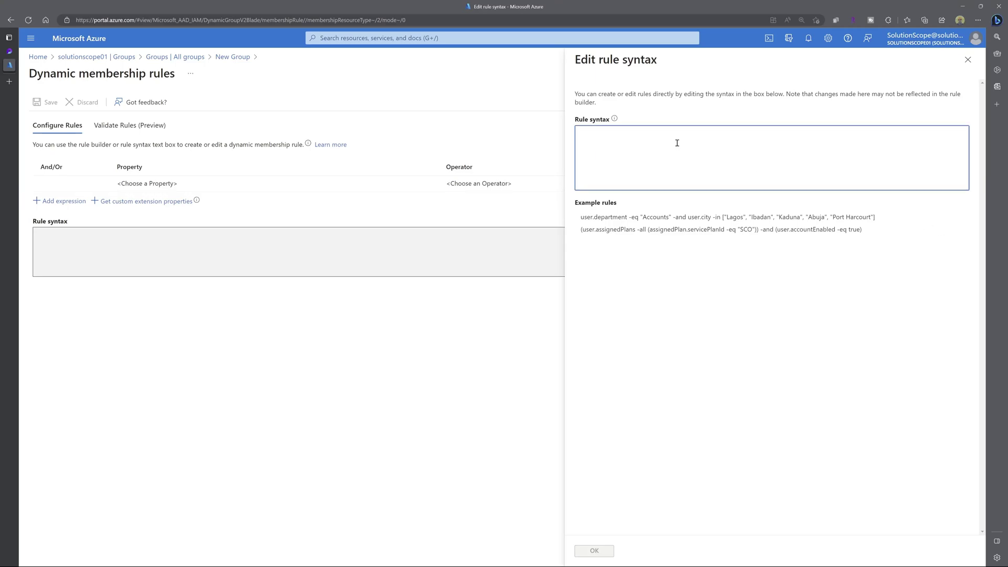
type("user.objectId -ne null")
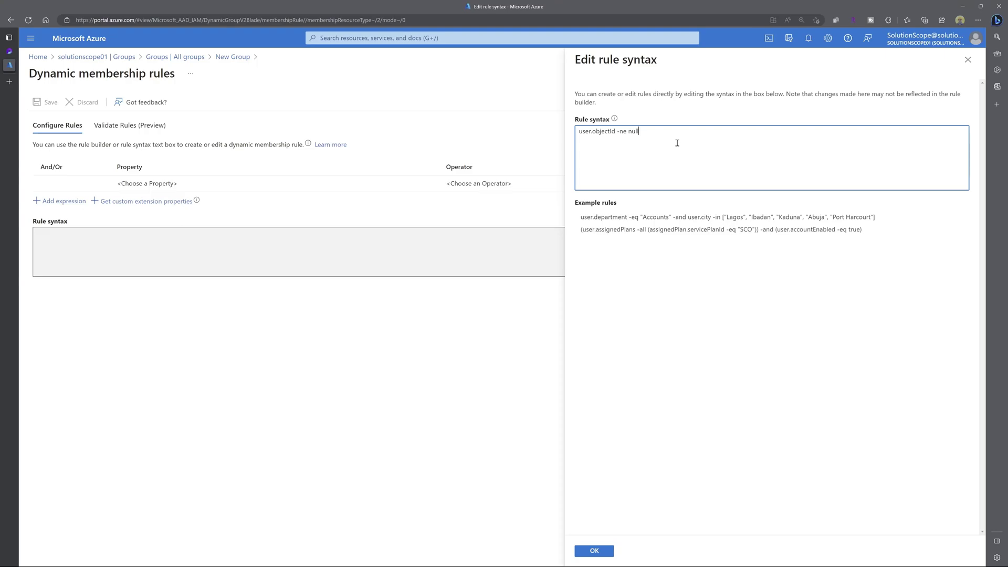
left_click(595, 551)
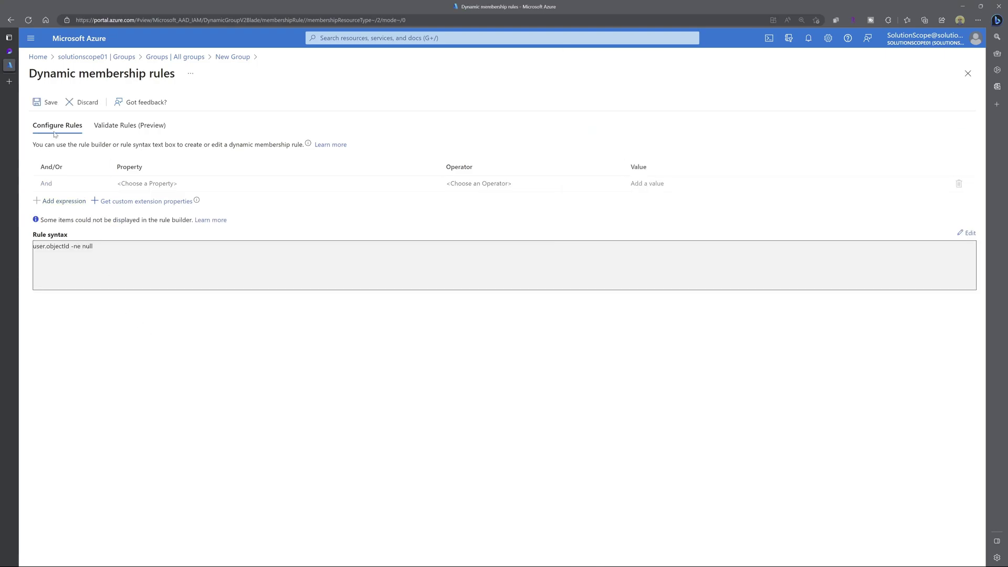
left_click(46, 102)
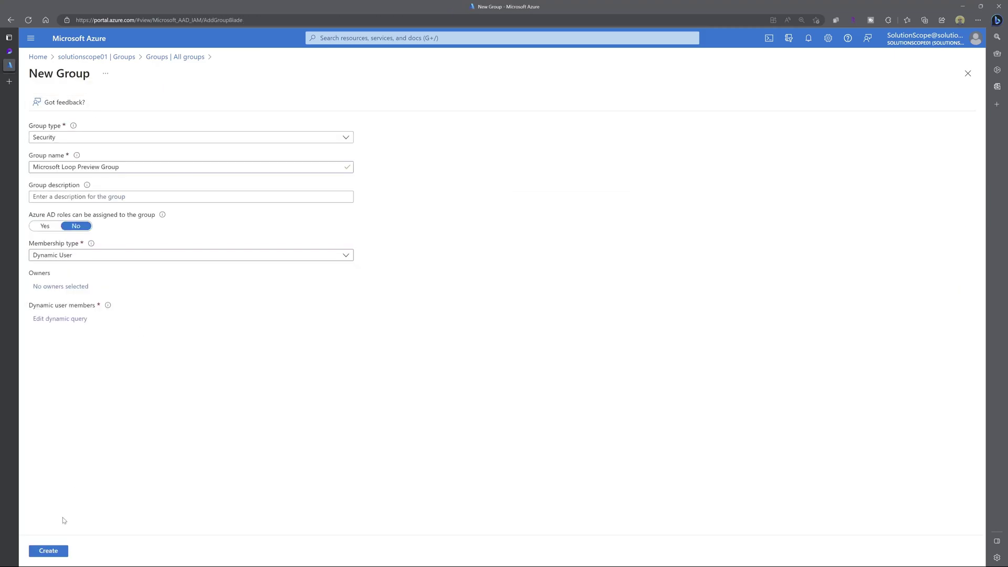
Step: Create the Microsoft Loop Preview Group
left_click(48, 551)
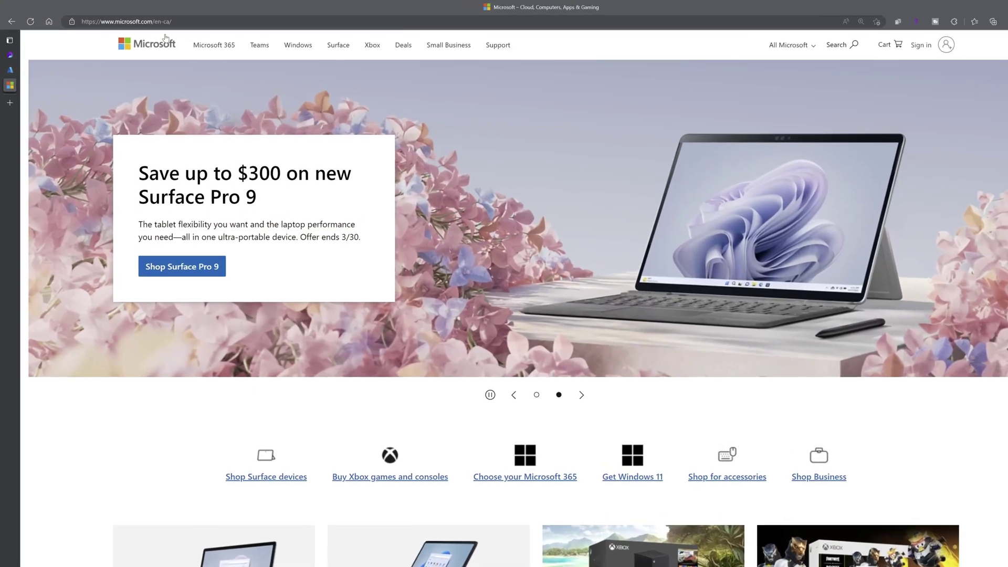
Step: Go to config.office.com and sign in to the Microsoft 365 Apps admin center
left_click(184, 20)
type("https://config.office.com/")
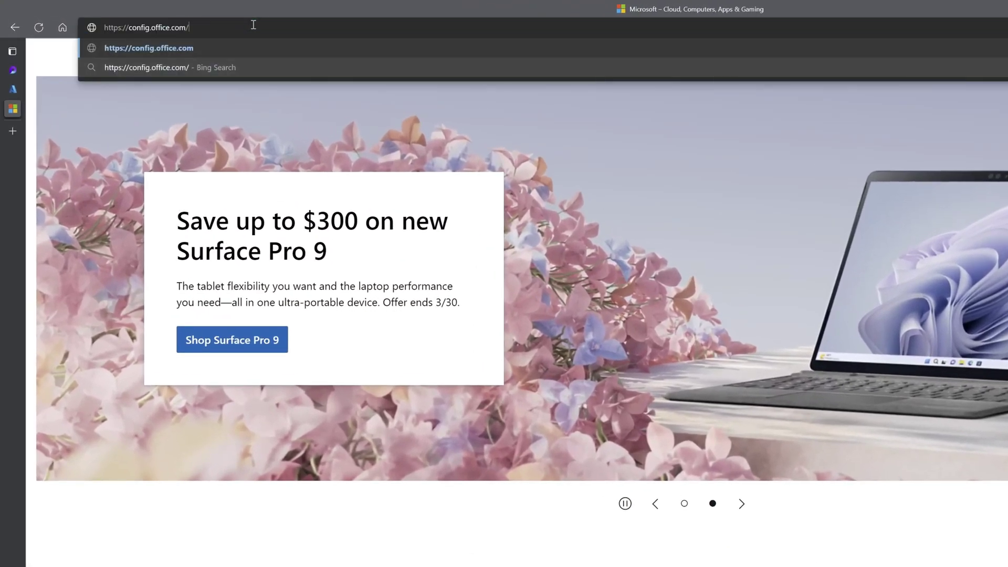
key("Return")
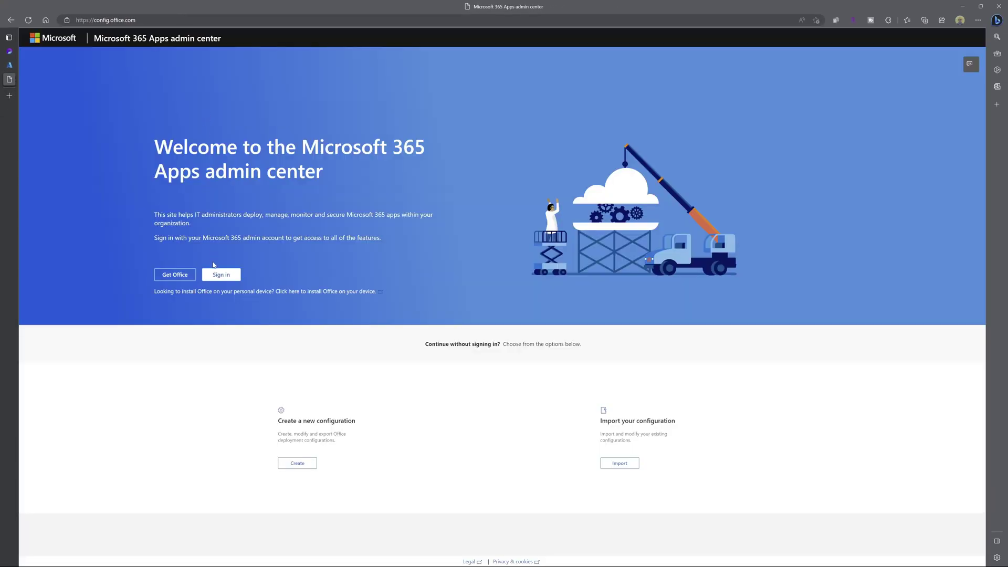
left_click(218, 280)
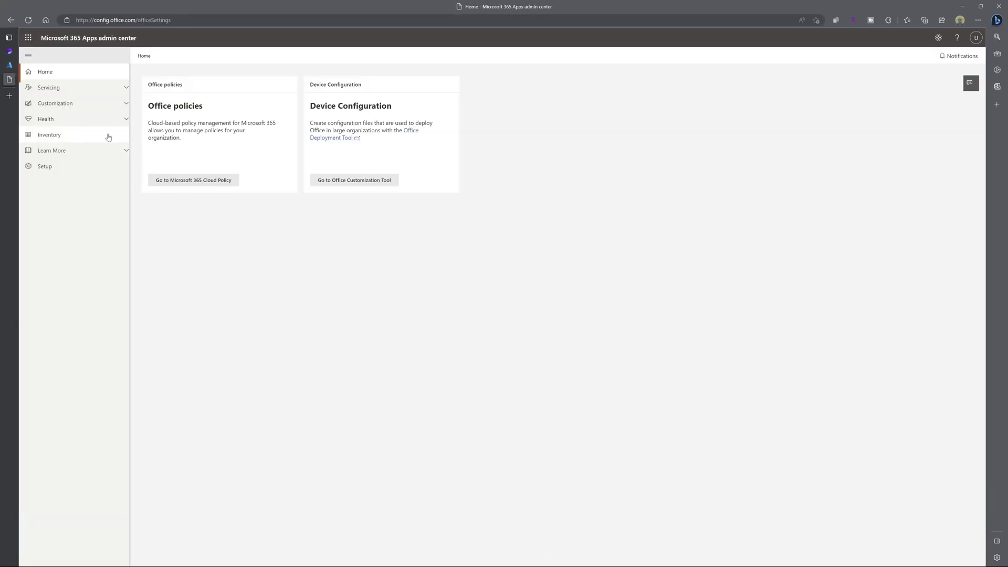
Step: Under Customization, open Policy Management and start a new policy configuration
left_click(64, 105)
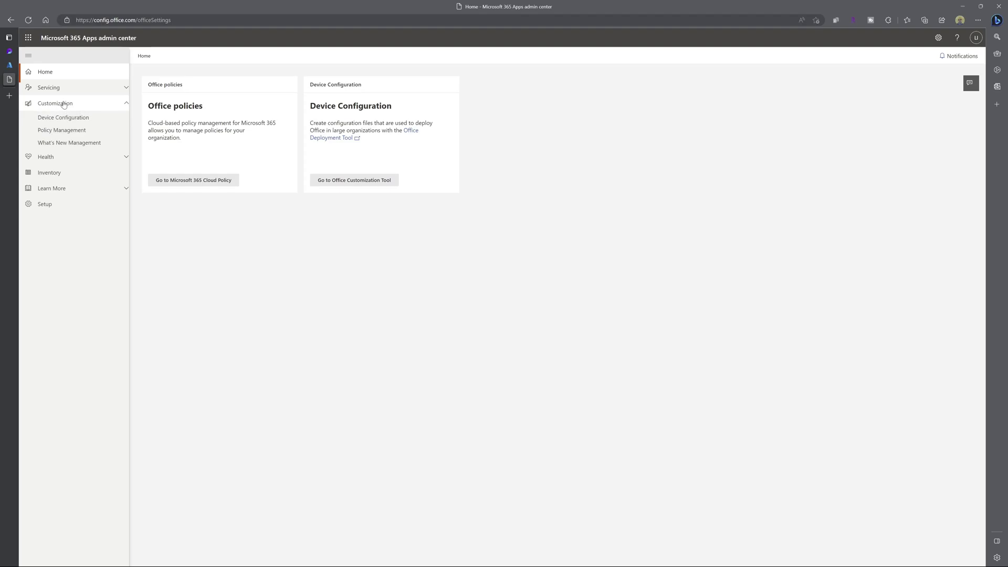
left_click(98, 134)
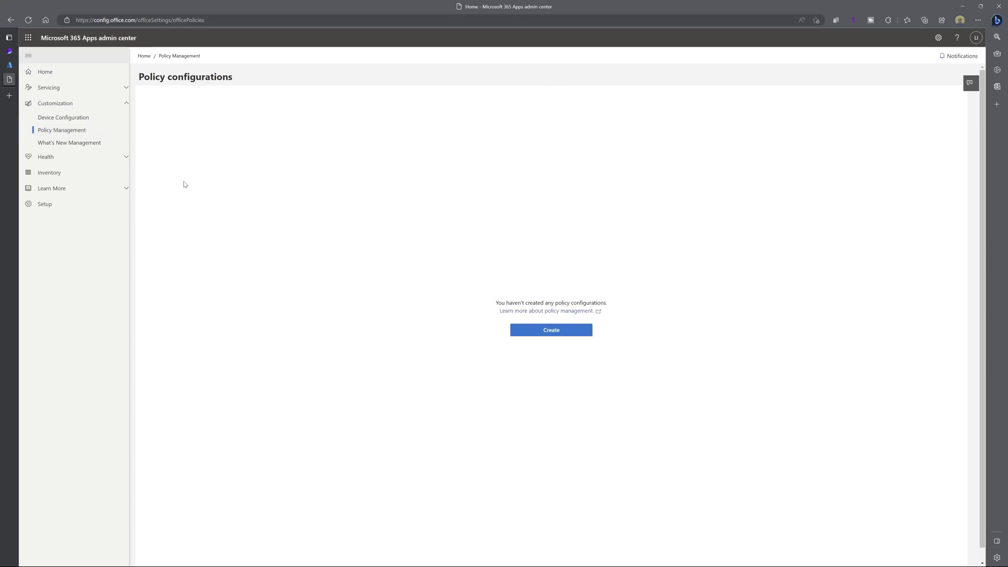
left_click(553, 332)
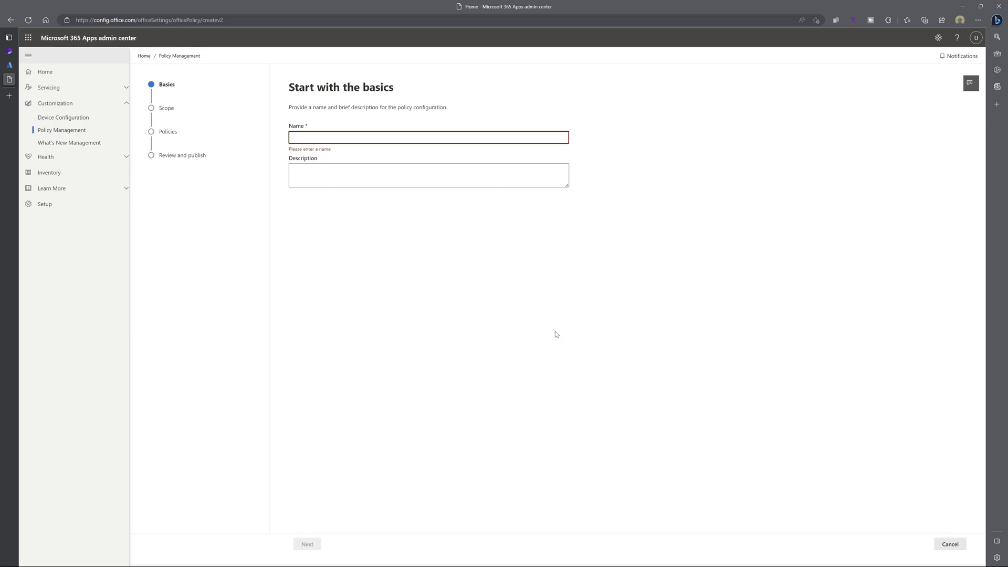
Step: Name the policy configuration 'Loop Policy' and continue to the scope step
type("Loop Poli")
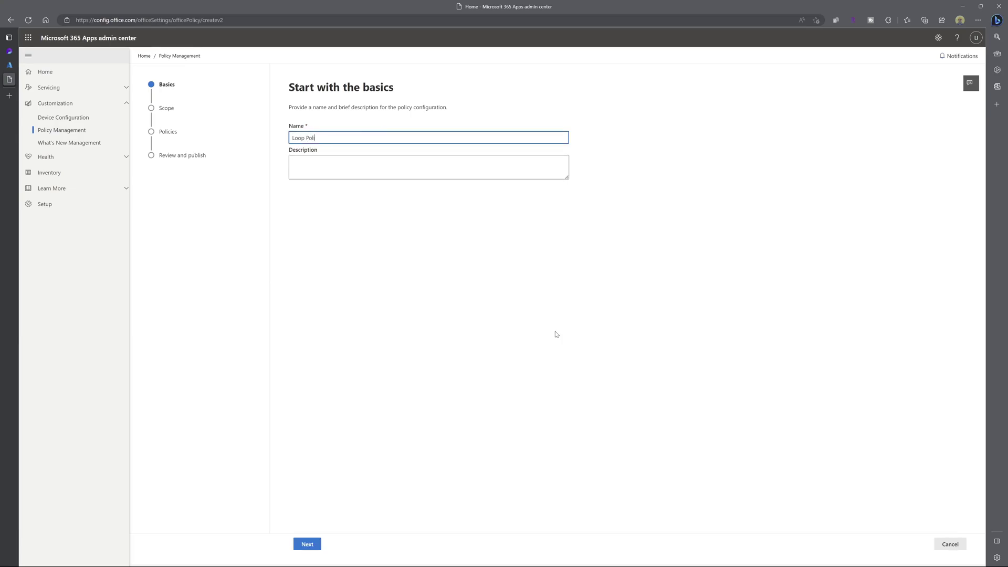
type("cy")
left_click(310, 545)
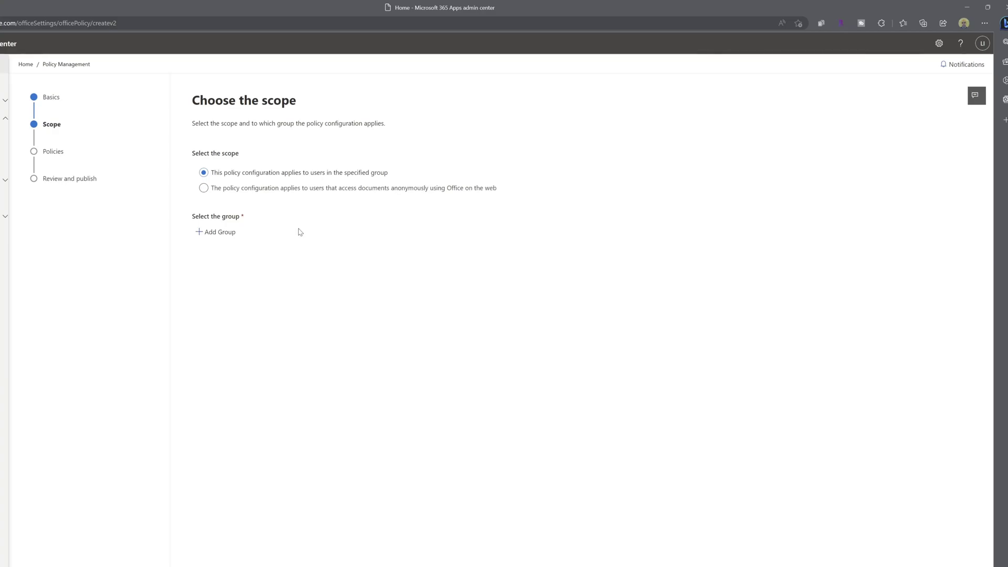
Step: Scope the policy to the Microsoft Loop Preview Group, found by searching 'Micr', and continue
left_click(220, 237)
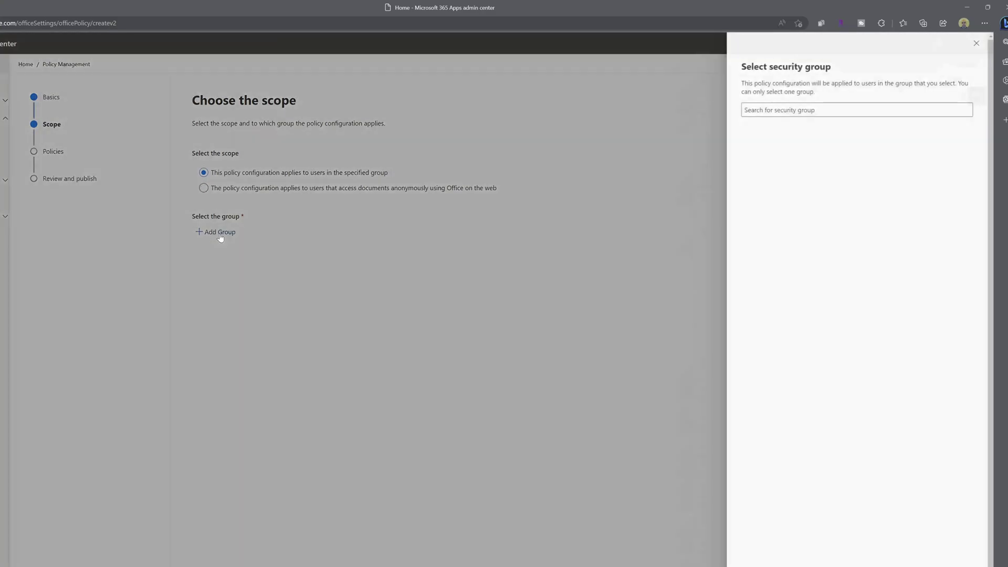
left_click(749, 109)
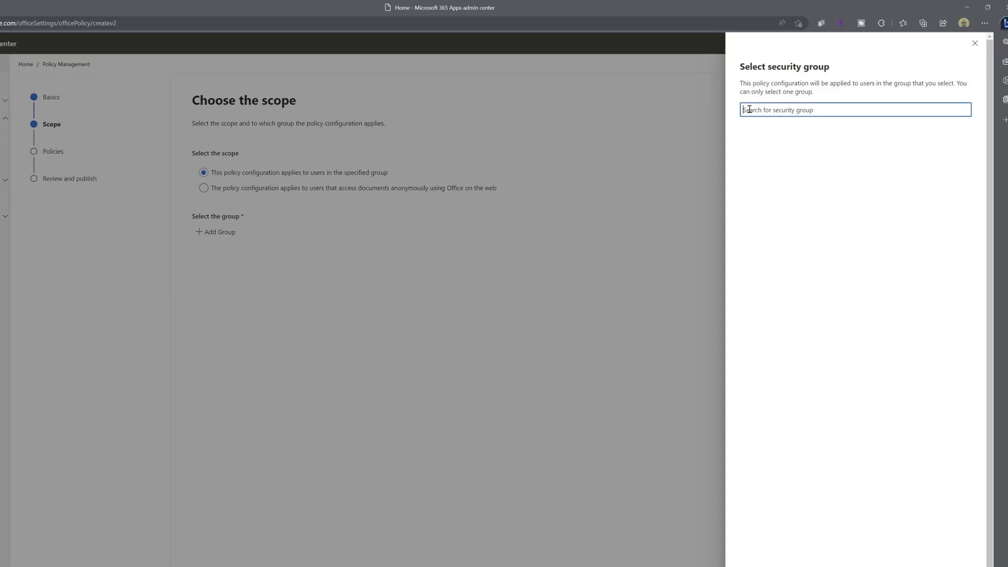
type("Microsoft Loop Preview Group")
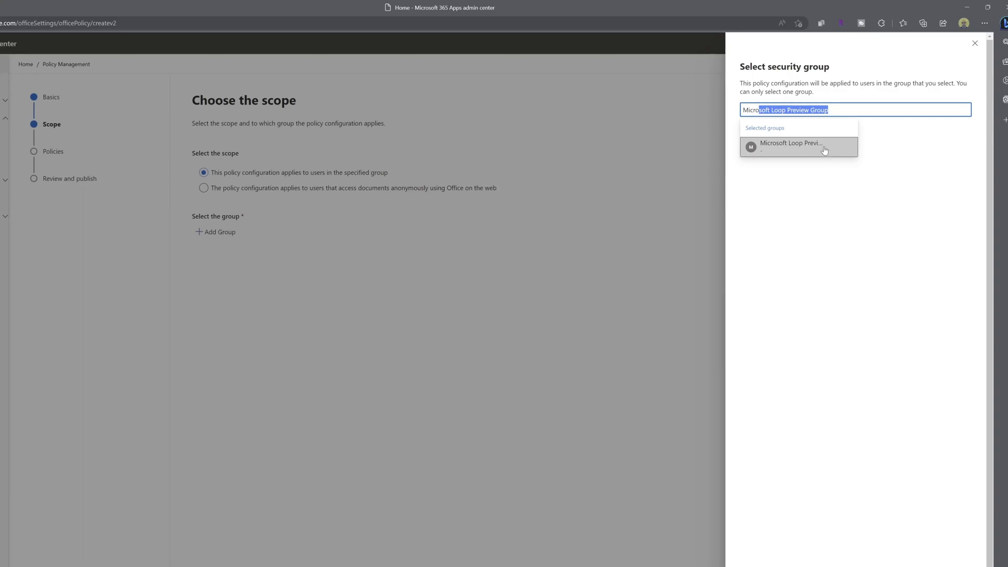
left_click(824, 150)
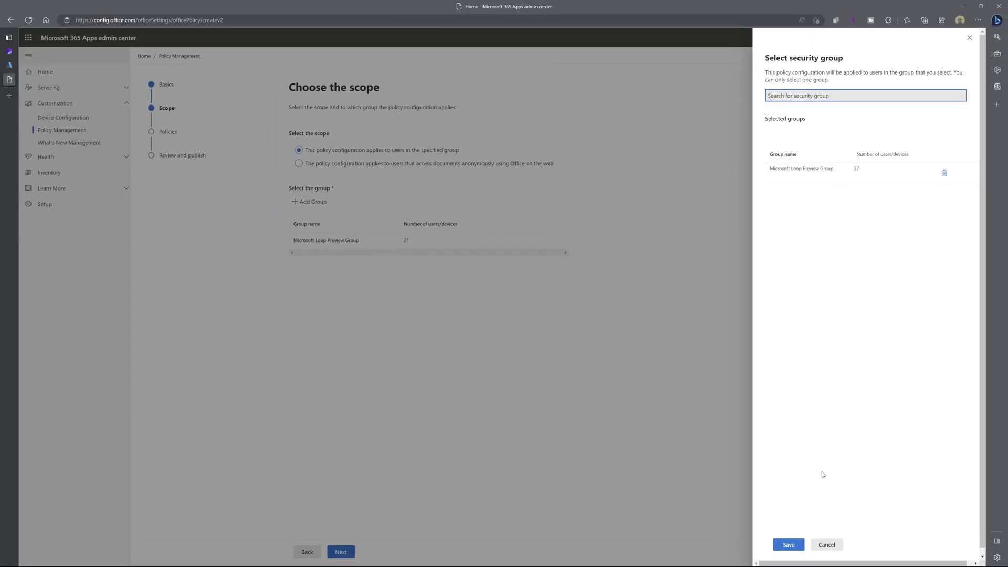
left_click(790, 544)
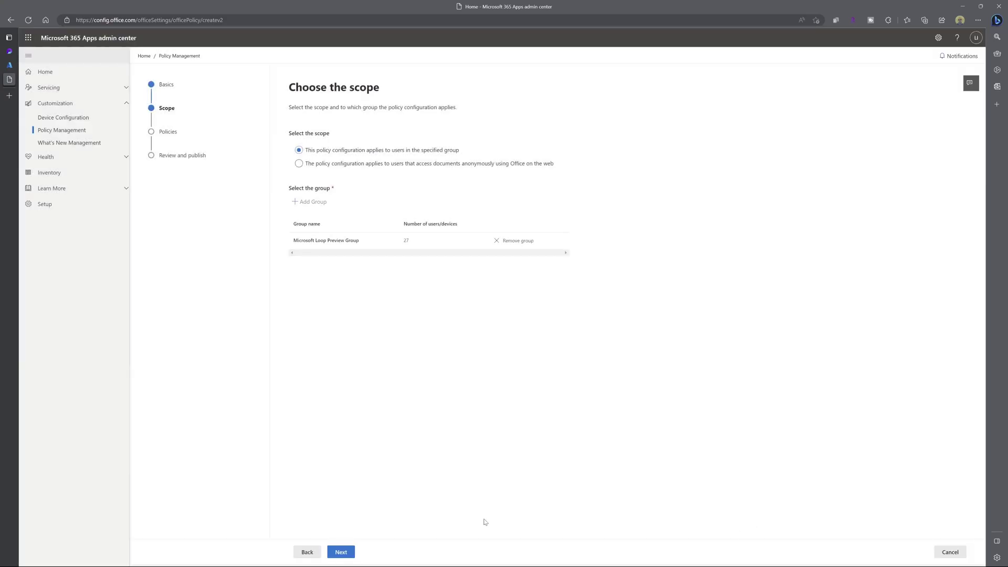
left_click(341, 555)
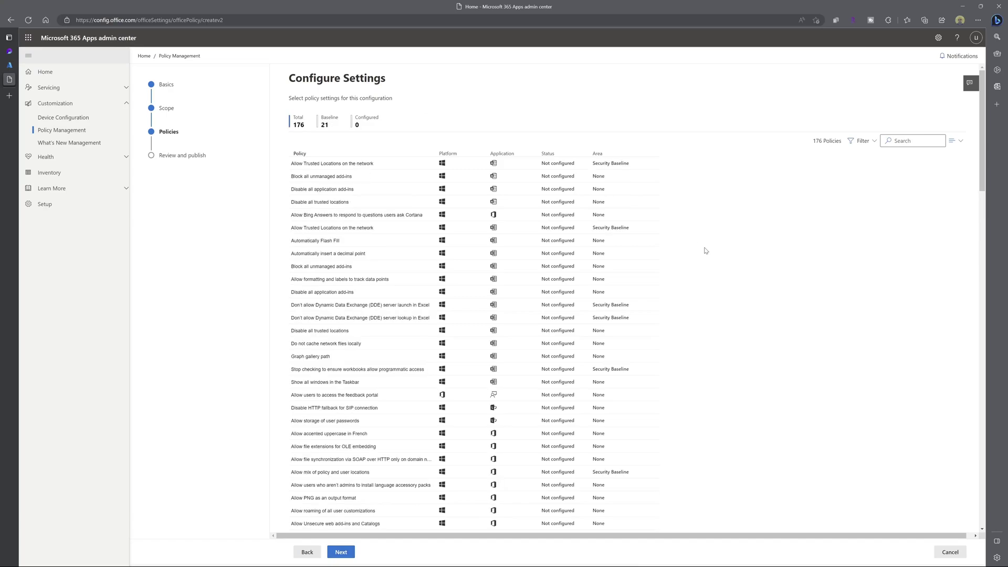
Step: Search the policy settings for 'lo' to list only the three Loop policies
left_click(906, 142)
type("loop")
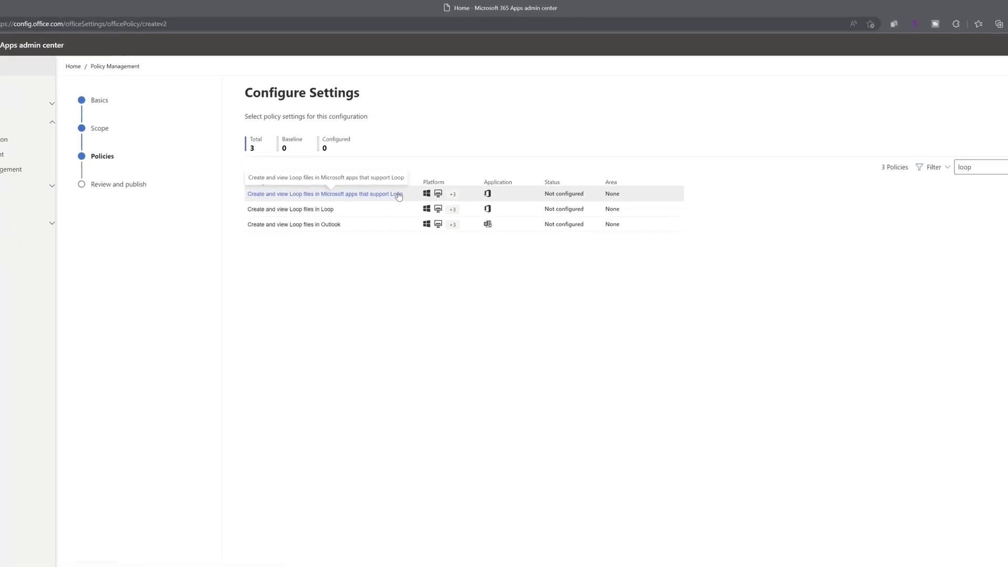
Step: Set the three Loop policies to Enabled, including 'Create and view Loop files in Loop' and the Outlook policy
left_click(398, 196)
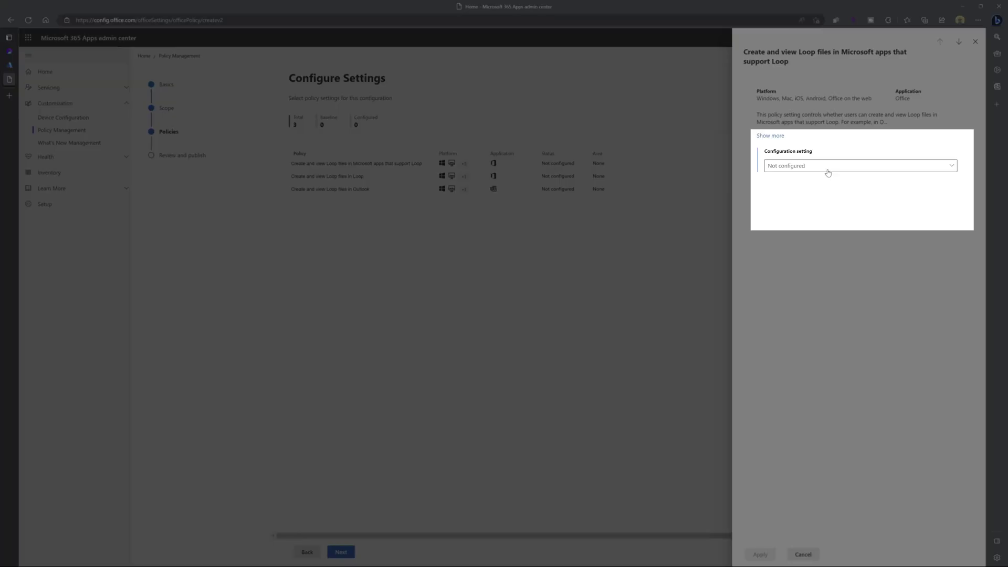
left_click(828, 172)
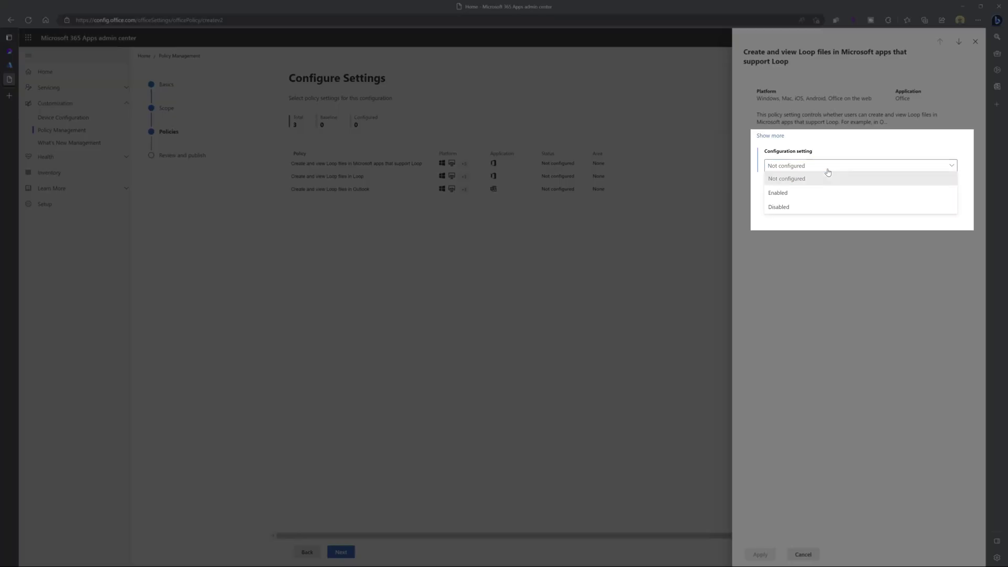
left_click(813, 194)
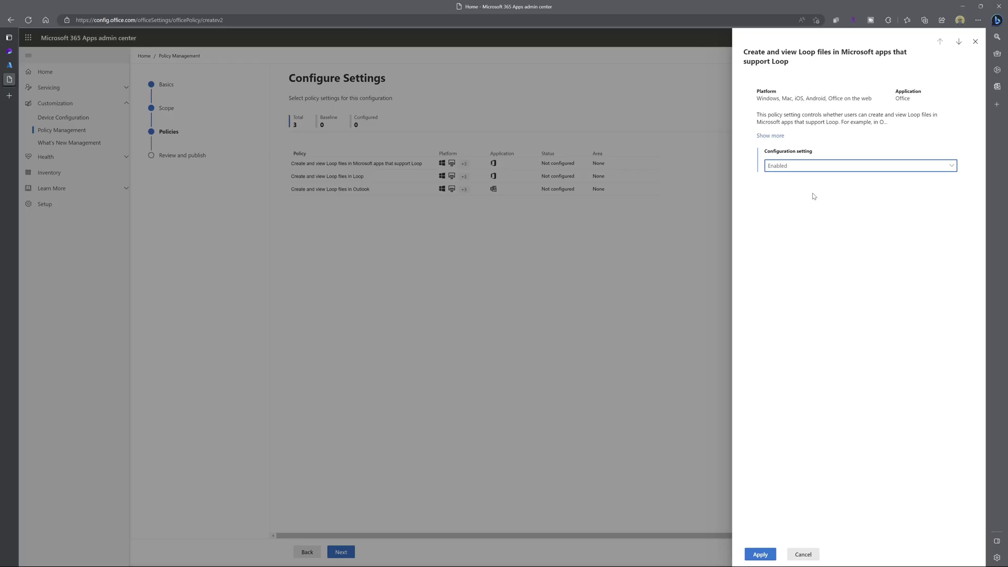
left_click(761, 555)
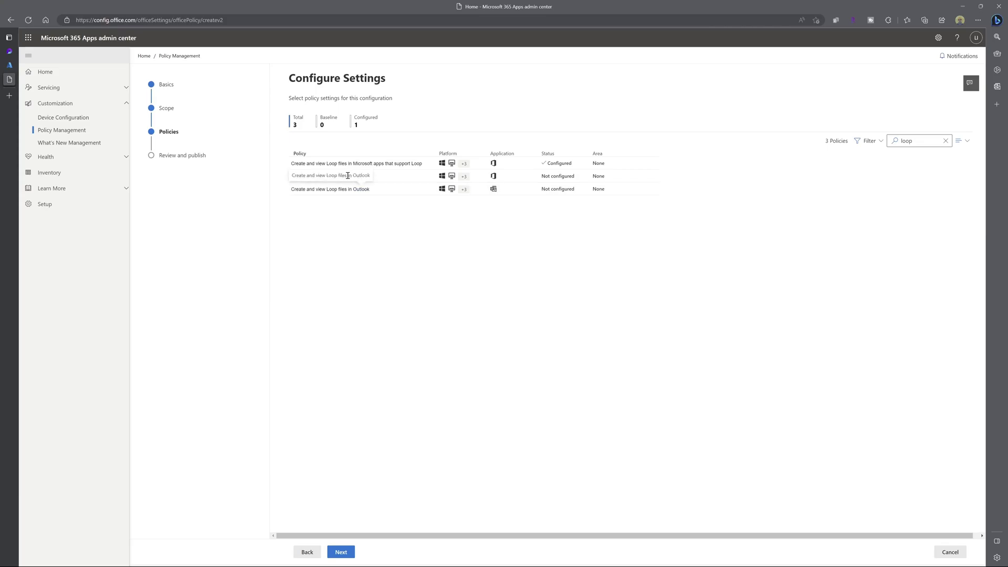
left_click(372, 179)
left_click(795, 171)
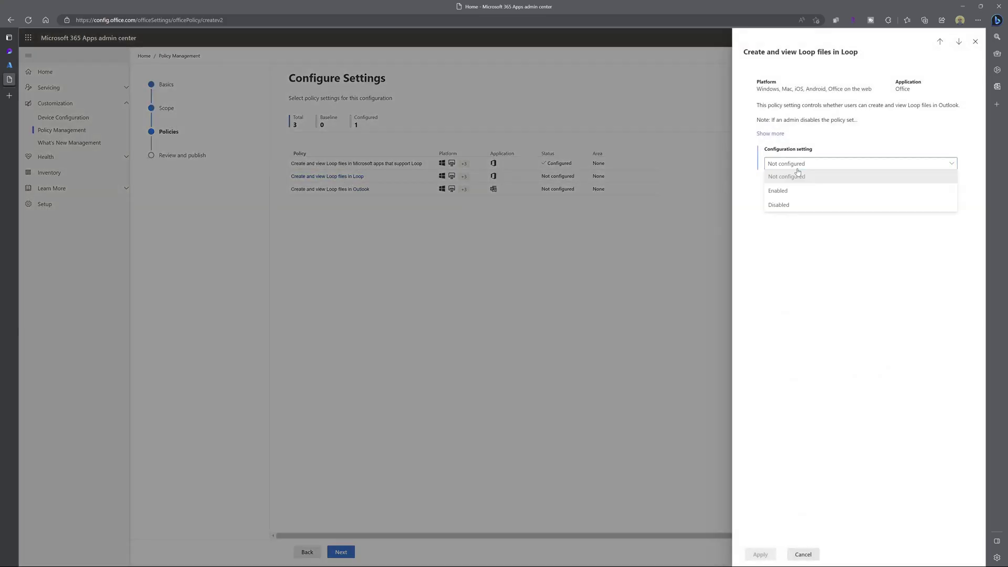
left_click(786, 190)
left_click(760, 555)
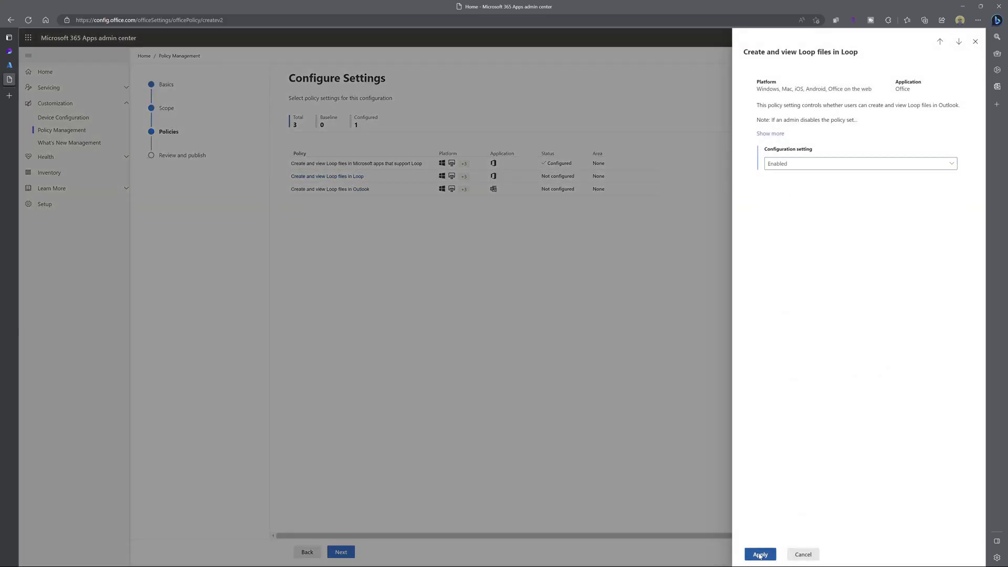
left_click(788, 163)
left_click(778, 190)
left_click(760, 555)
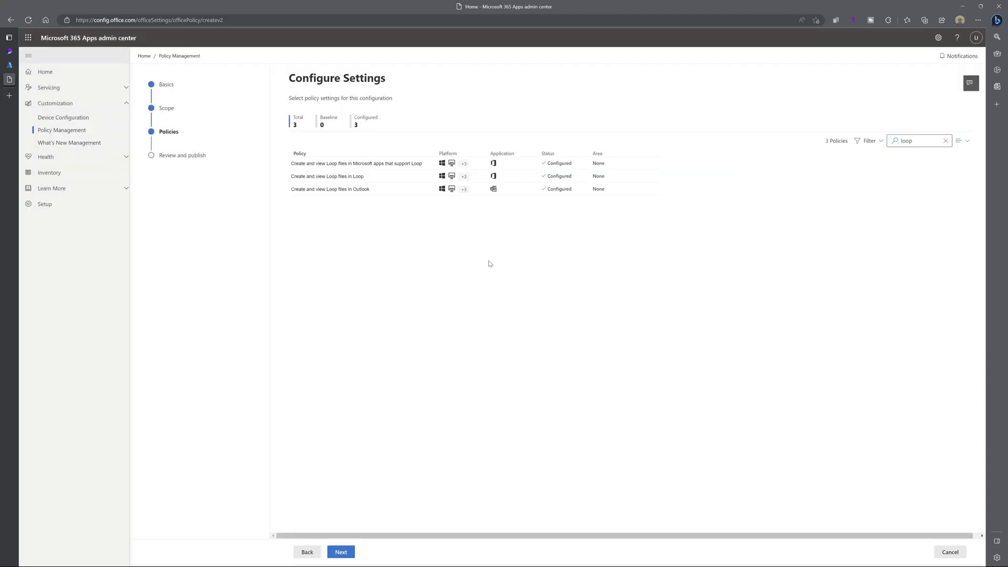
left_click(350, 553)
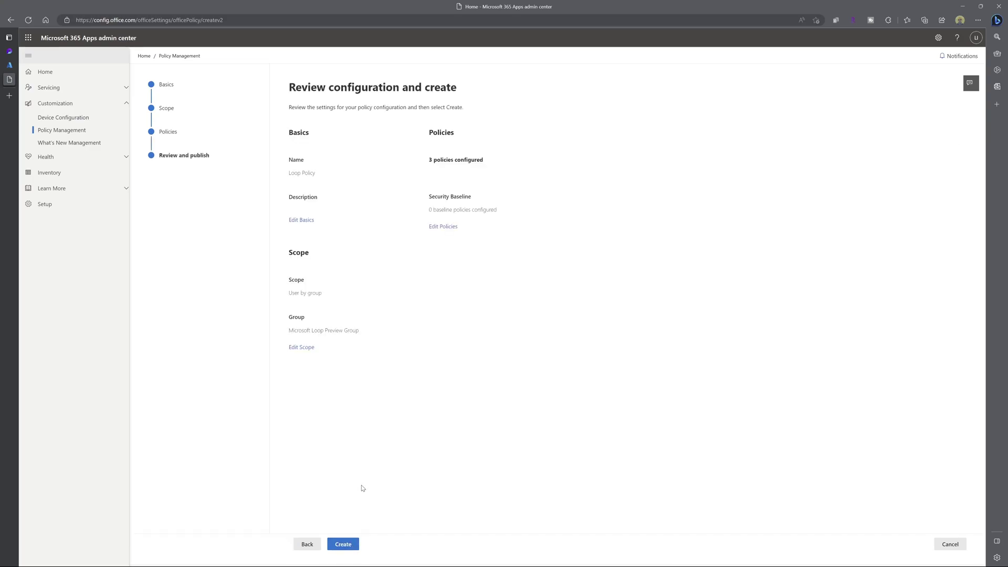
Step: Create the Loop Policy configuration
left_click(346, 546)
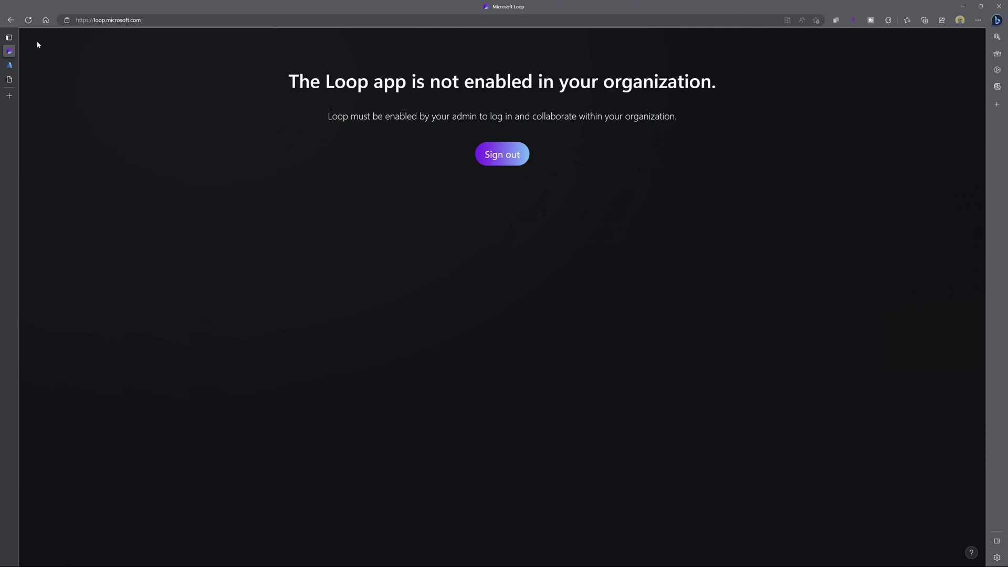
Step: Reload Loop and go to loop.microsoft.com so its 'Good afternoon' home page appears
left_click(30, 21)
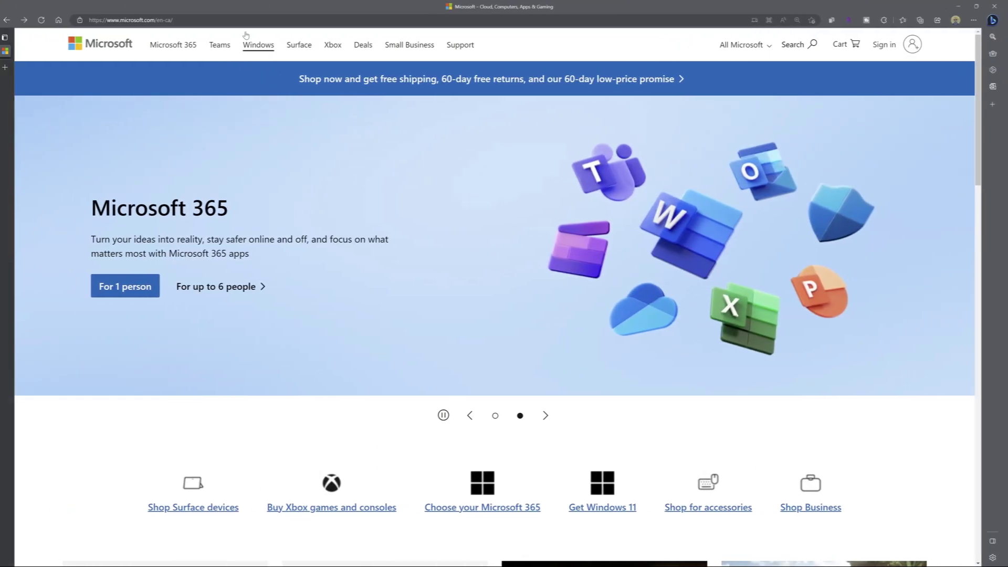
left_click(247, 21)
key("ctrl+a")
type("http://loop.microsoft.com/")
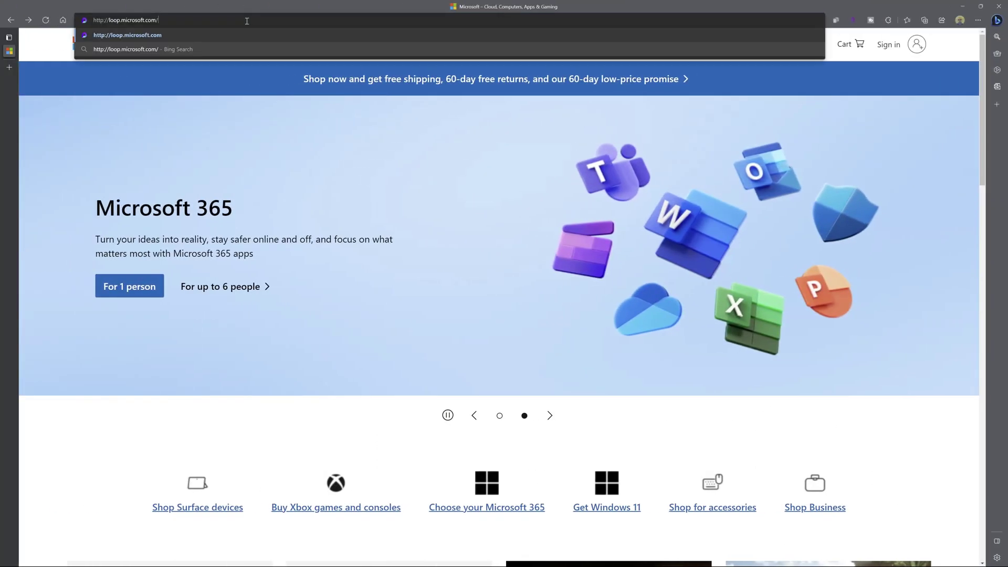
key("Return")
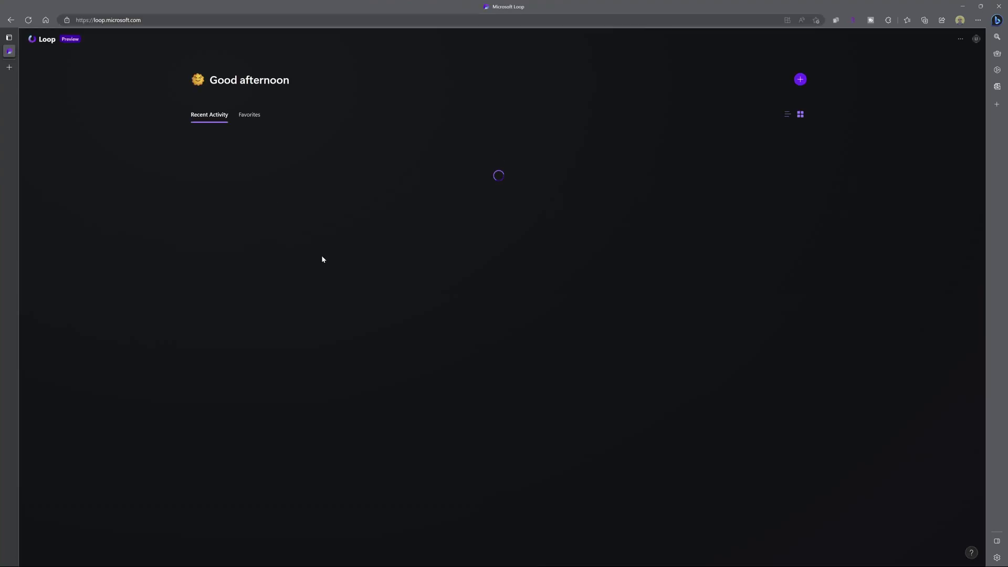